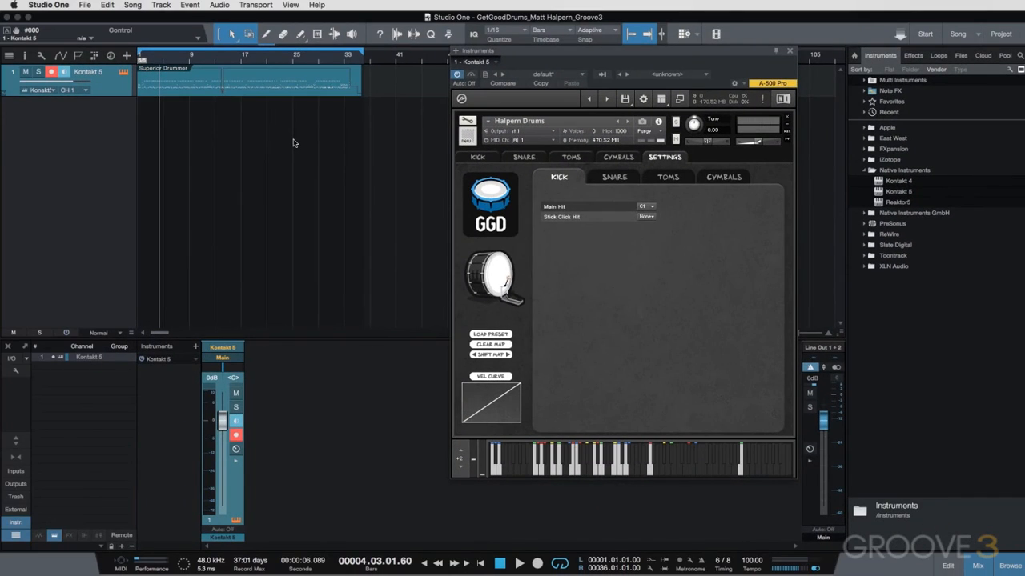
- Play the Superior Drummer part from bar 12 and open it in the note editor, zoomed to show its notes
click(213, 57)
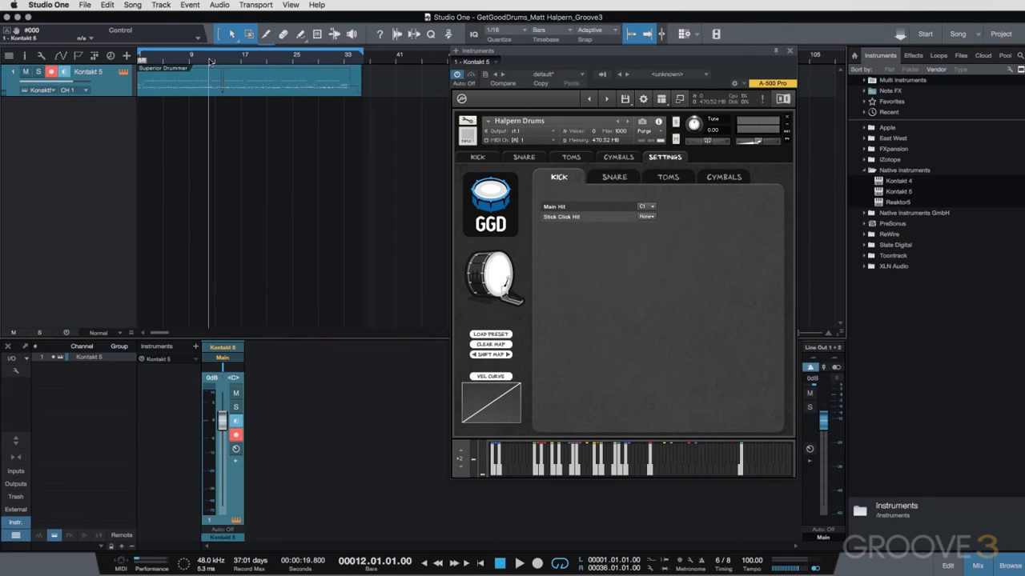
key(space)
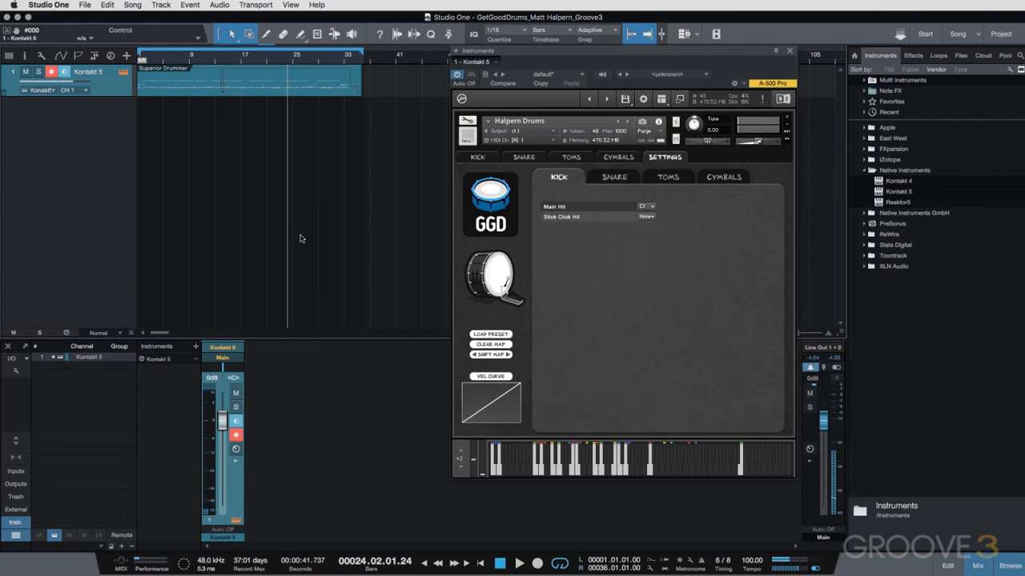
double_click(246, 91)
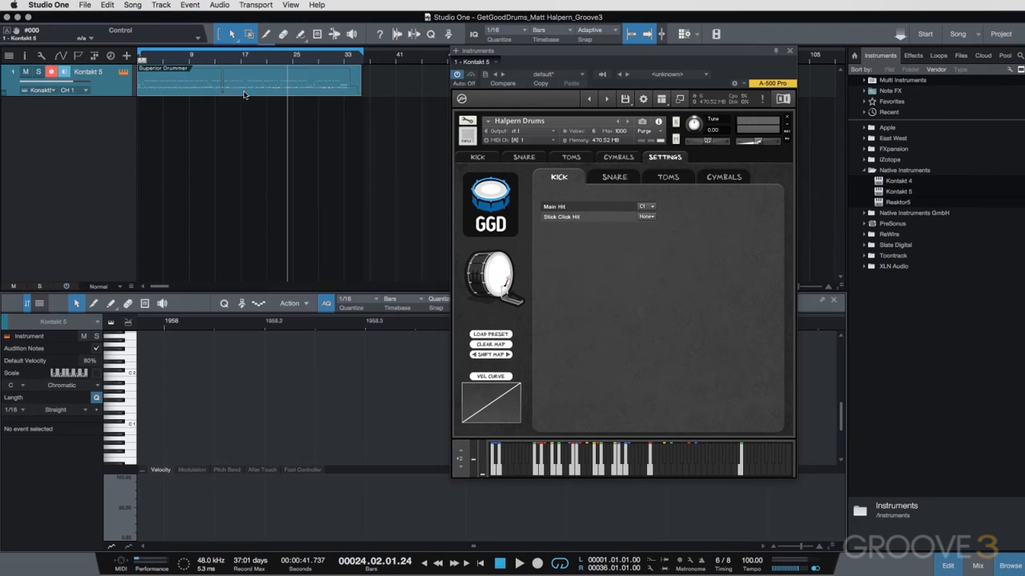
click(183, 144)
key(w)
key(w)
key(w)
key(w)
key(w)
key(w)
key(e)
key(e)
key(e)
key(e)
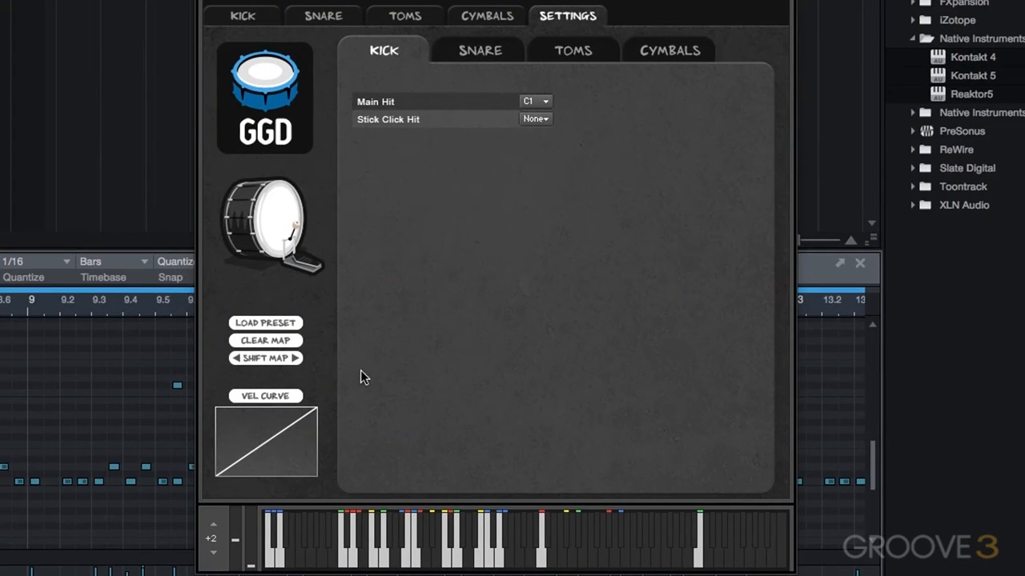
- Look through the velocity curve options of Halpern Drums and set the curve to Light 2
click(280, 396)
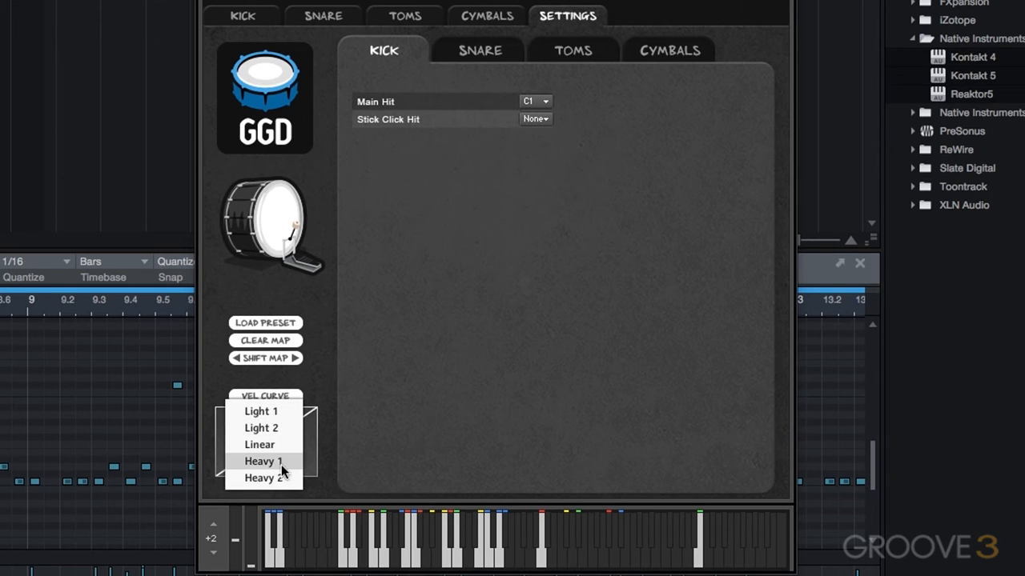
click(377, 431)
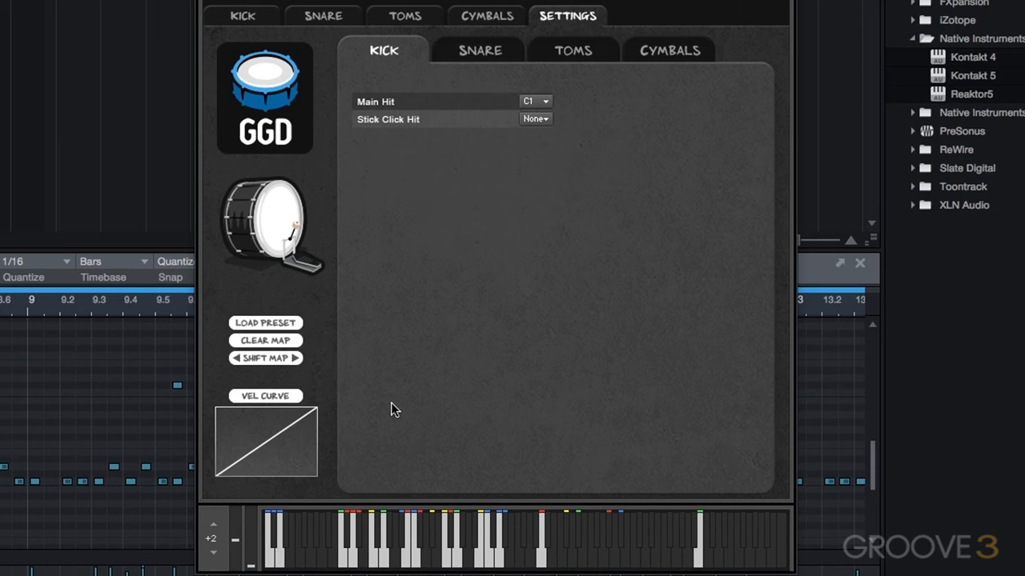
click(262, 396)
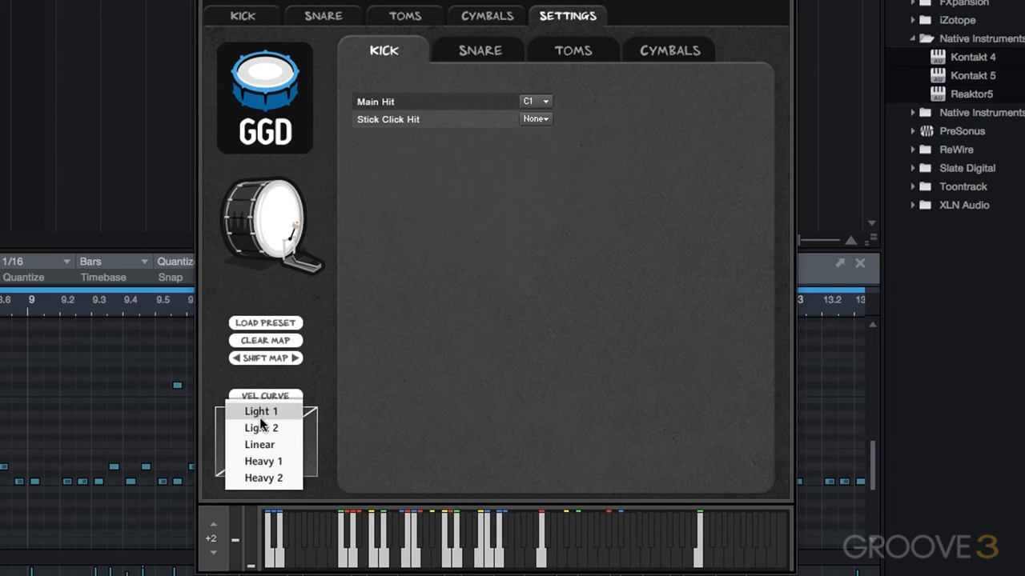
click(283, 430)
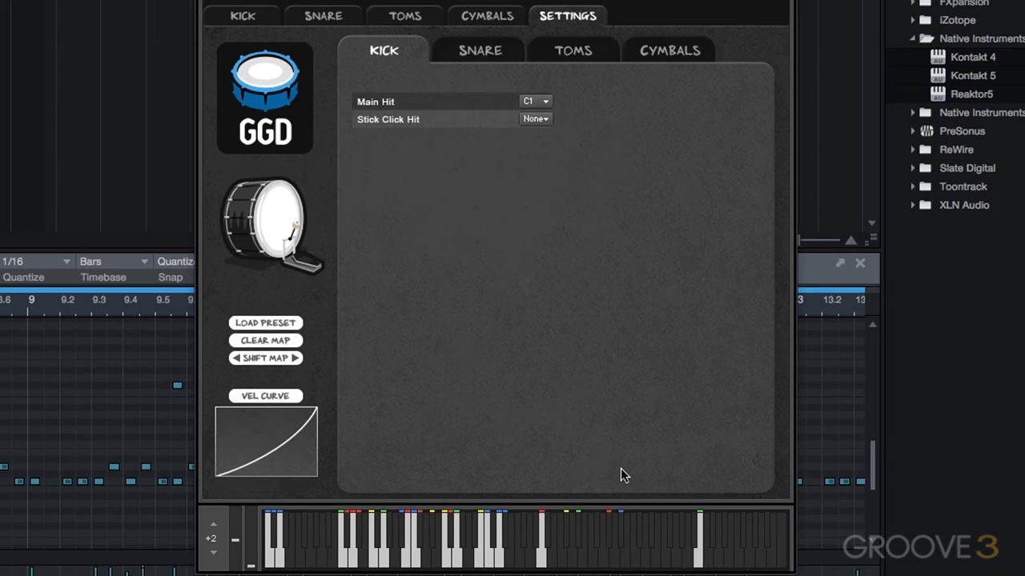
- Set the velocity curve of Halpern Drums to Light 1
click(291, 396)
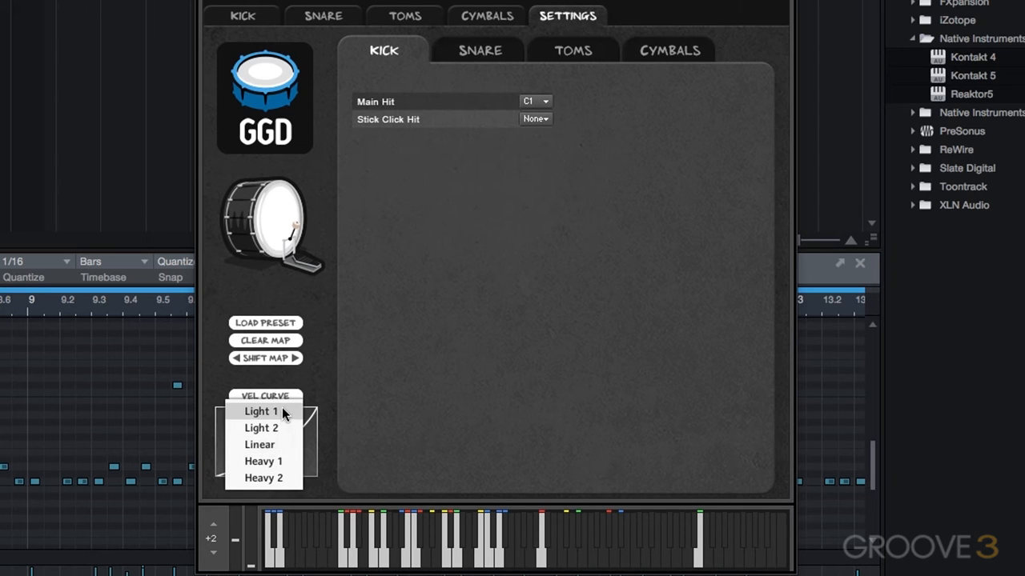
click(276, 410)
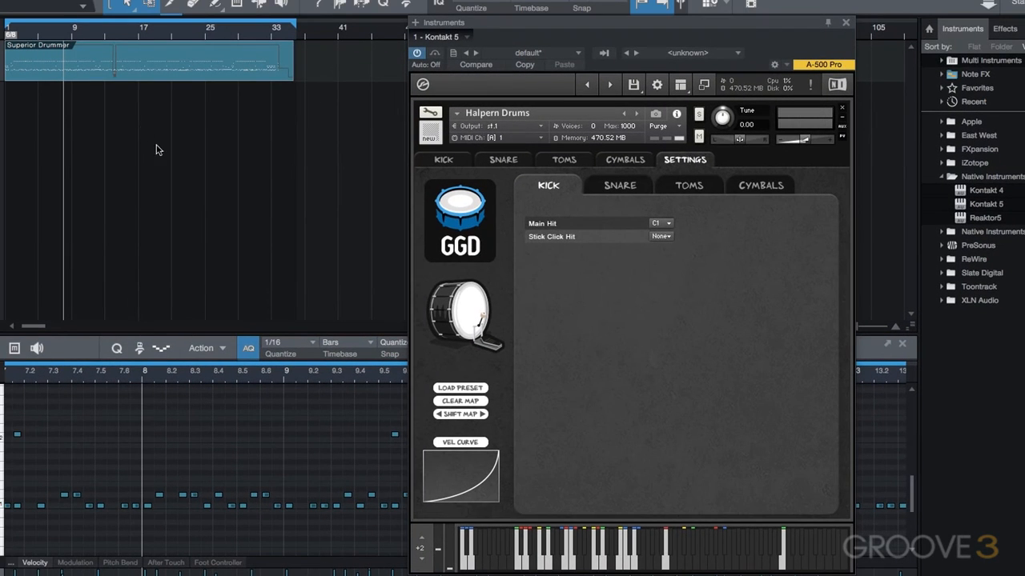
click(467, 445)
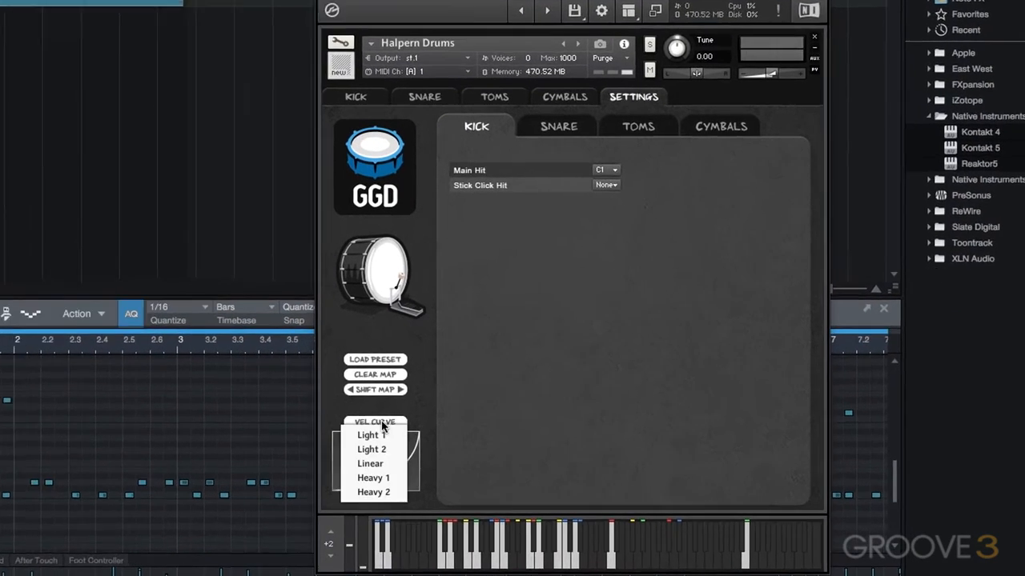
click(370, 435)
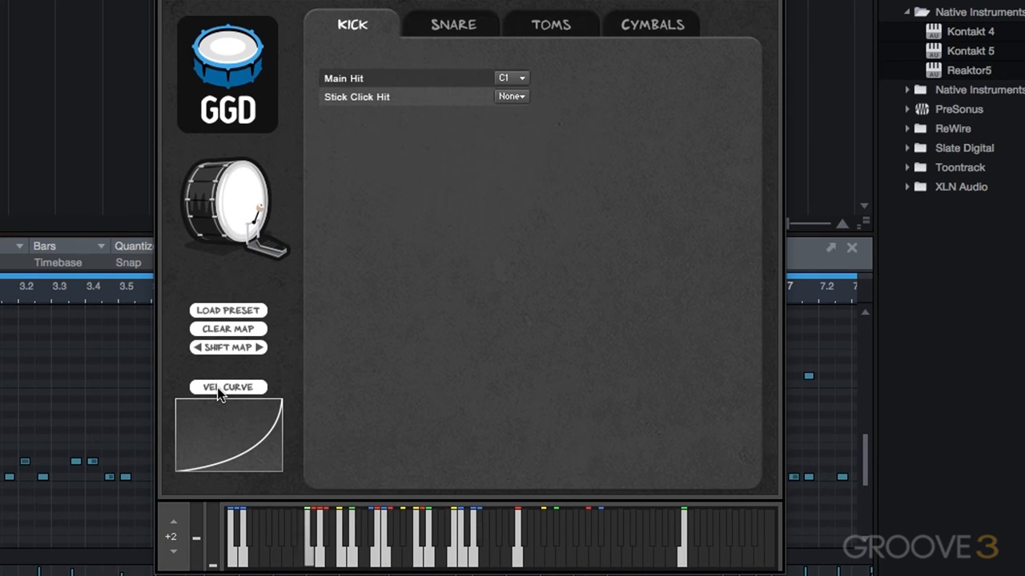
- Try the Light 2 and Linear velocity curves one after the other on the drum part
click(217, 387)
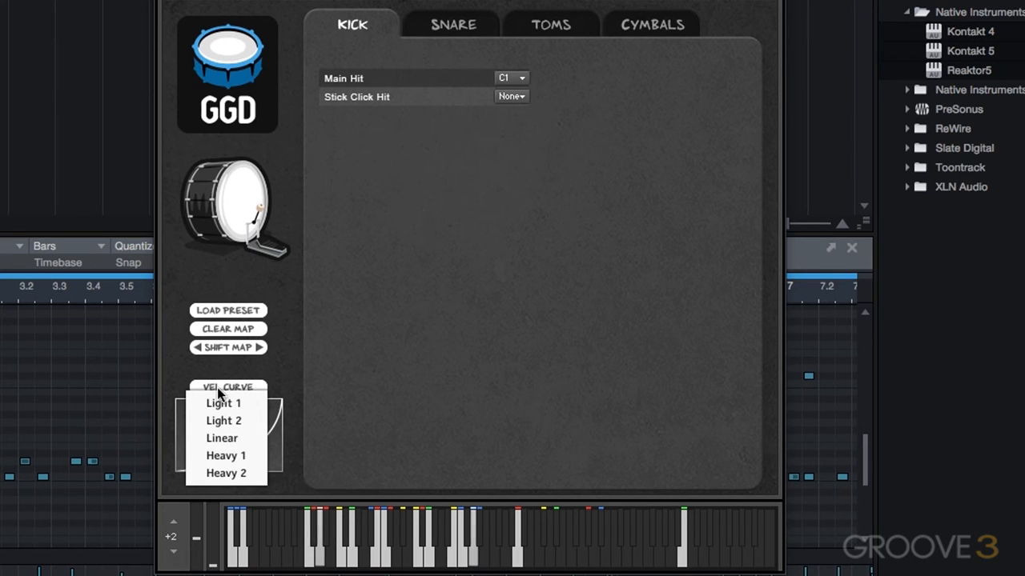
click(223, 420)
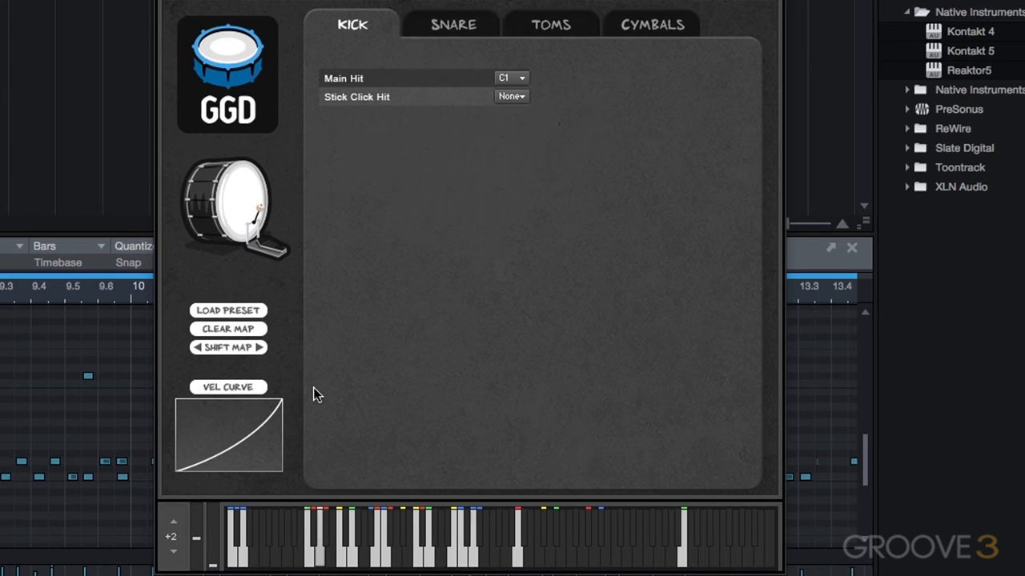
click(254, 388)
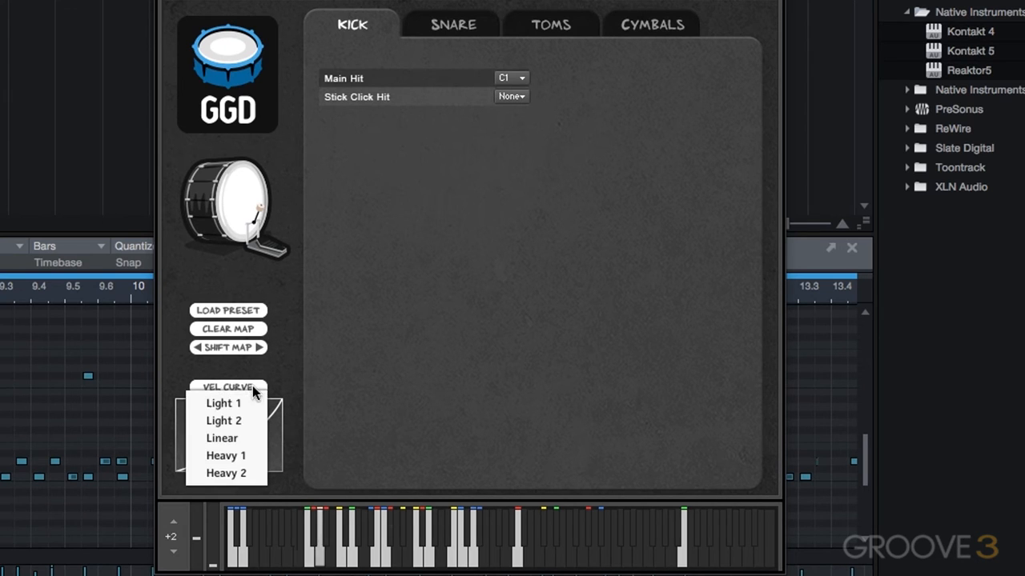
click(245, 437)
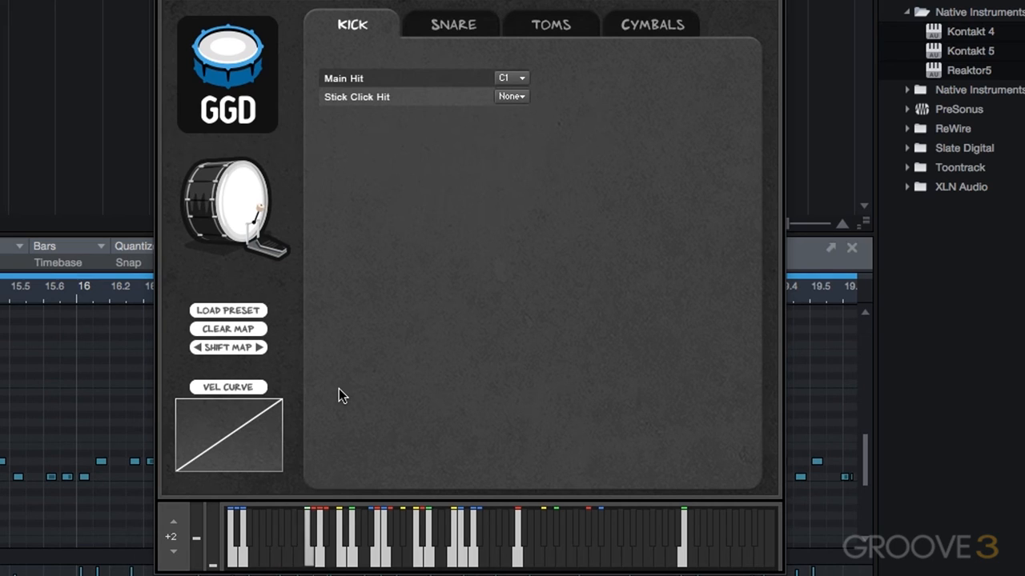
- Try the Heavy 1 and Heavy 2 velocity curves one after the other on the drum part
click(255, 388)
click(252, 456)
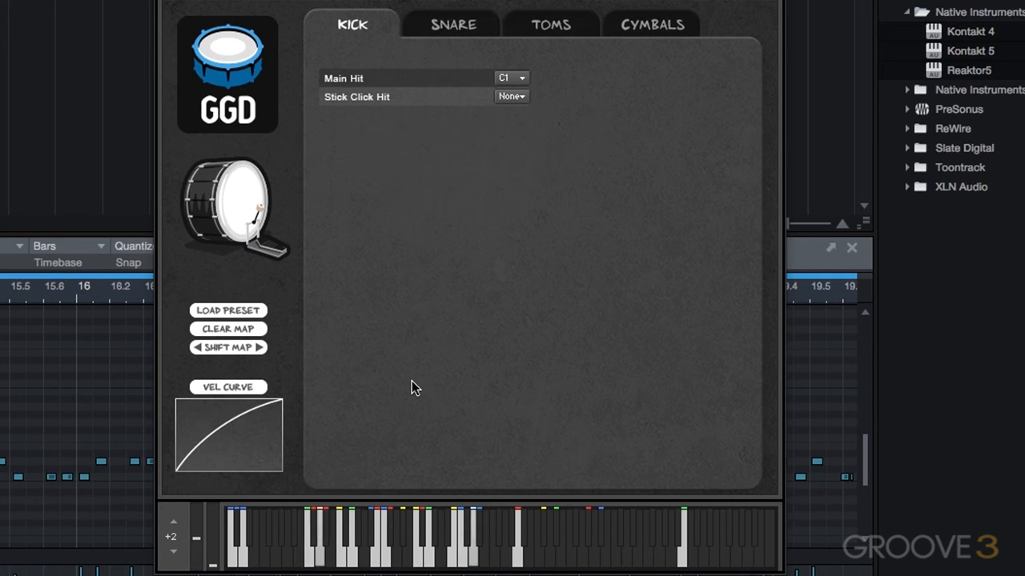
click(248, 392)
click(252, 468)
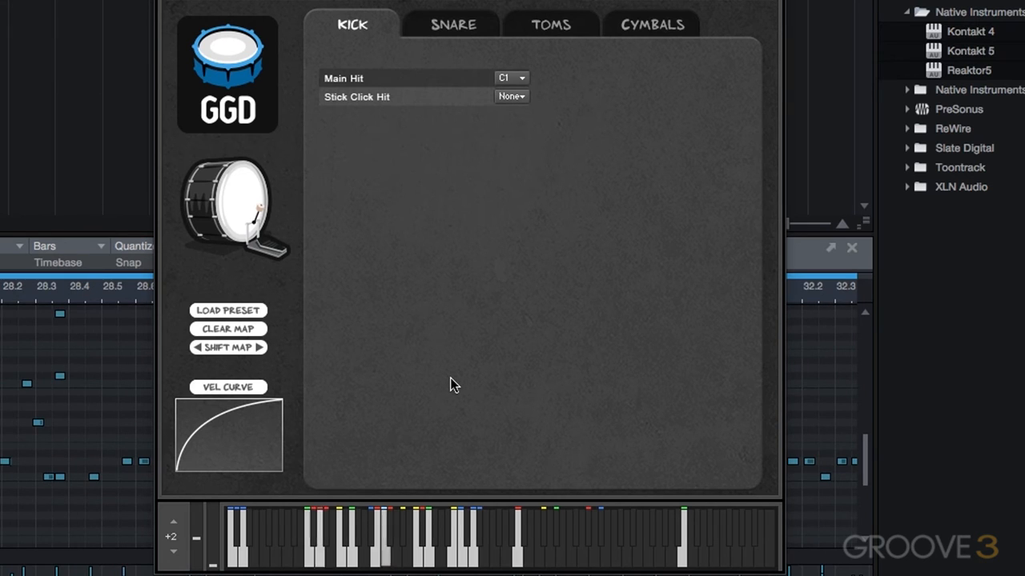
- Set the velocity curve back to Light 2 and review the other curve options without choosing one
click(242, 387)
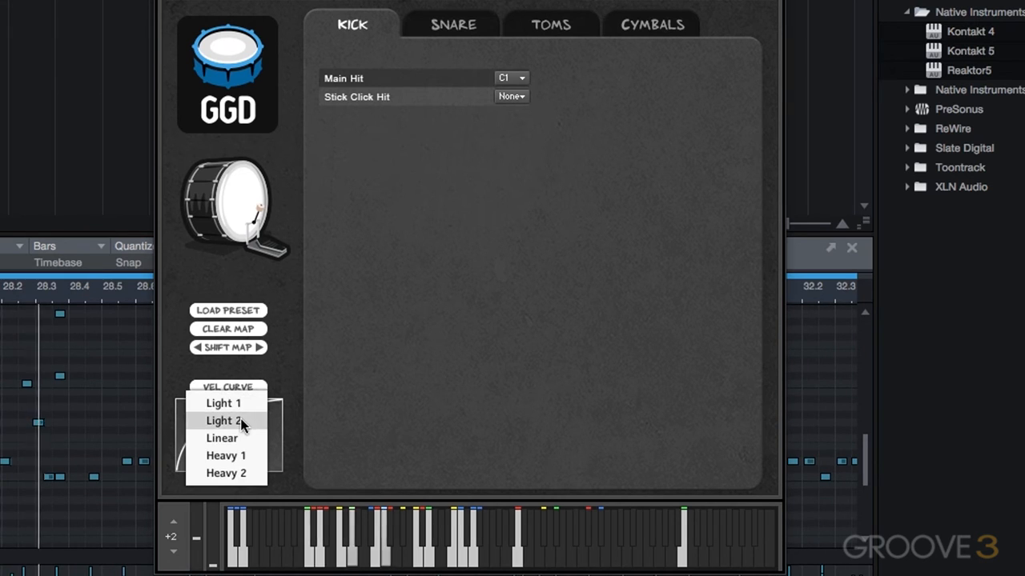
click(228, 456)
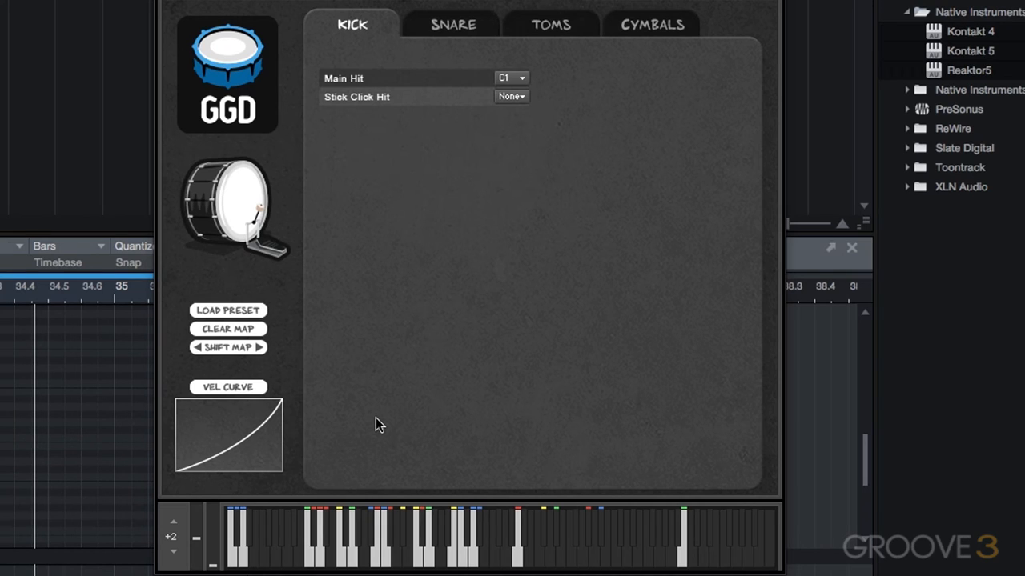
click(244, 390)
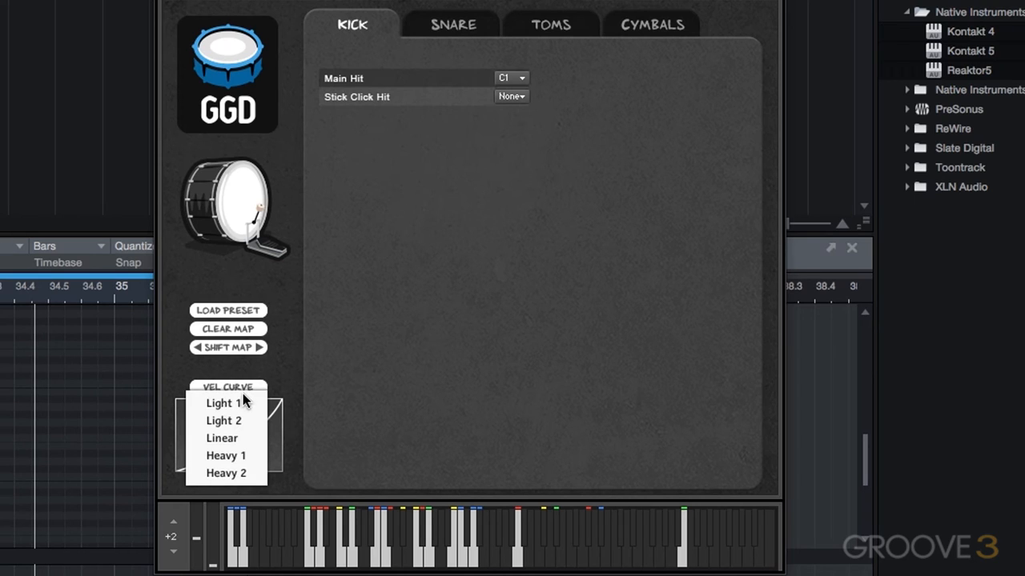
click(334, 451)
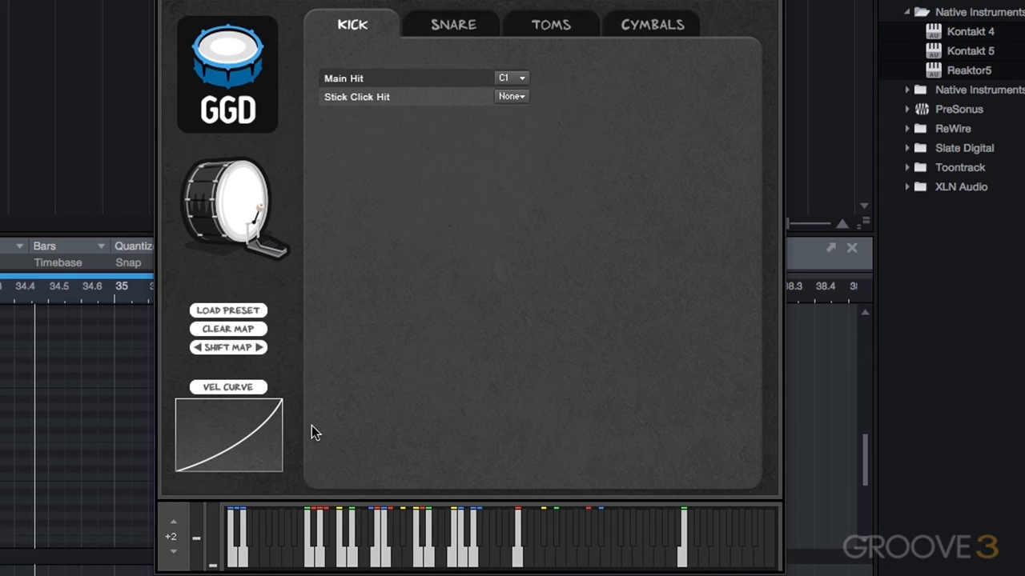
click(259, 390)
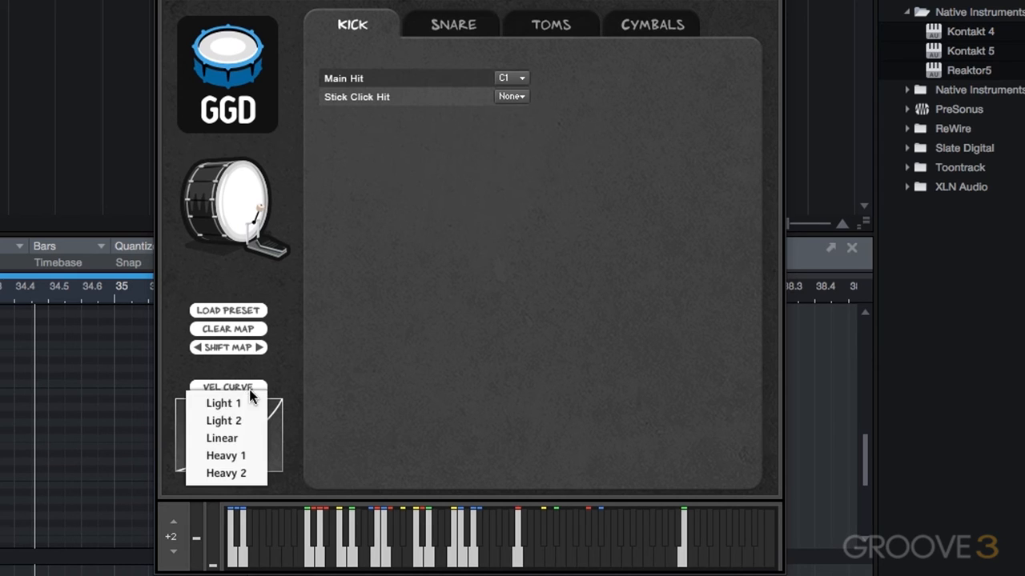
click(374, 420)
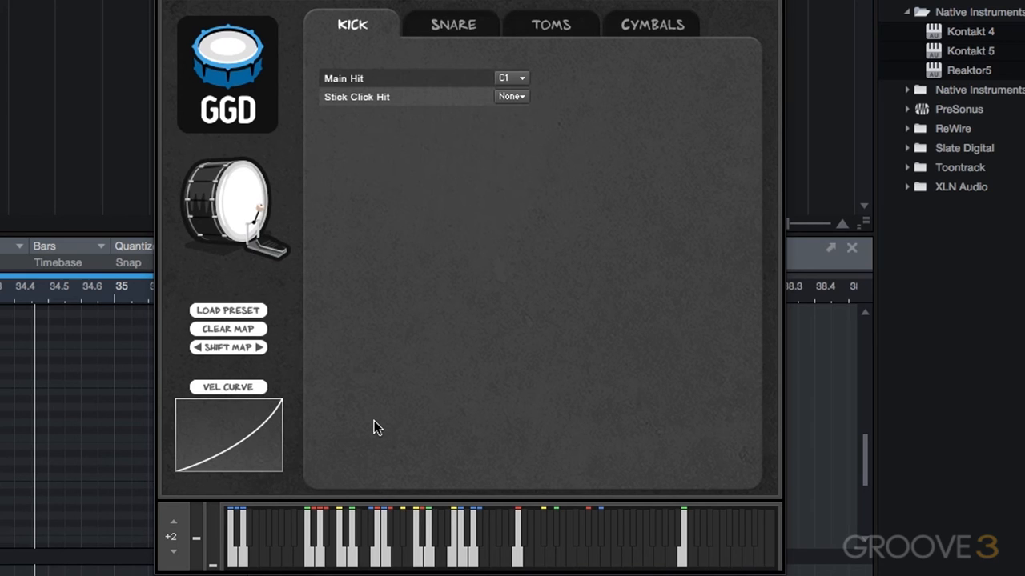
- Switch the velocity curve to Light 1 and back to Light 2 for comparison
click(258, 393)
click(243, 472)
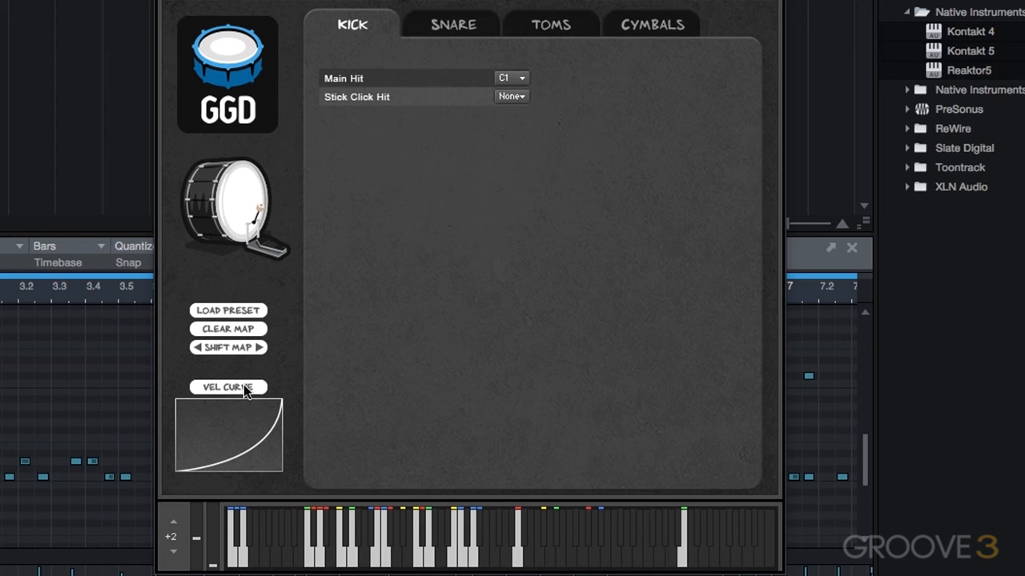
click(245, 390)
click(229, 423)
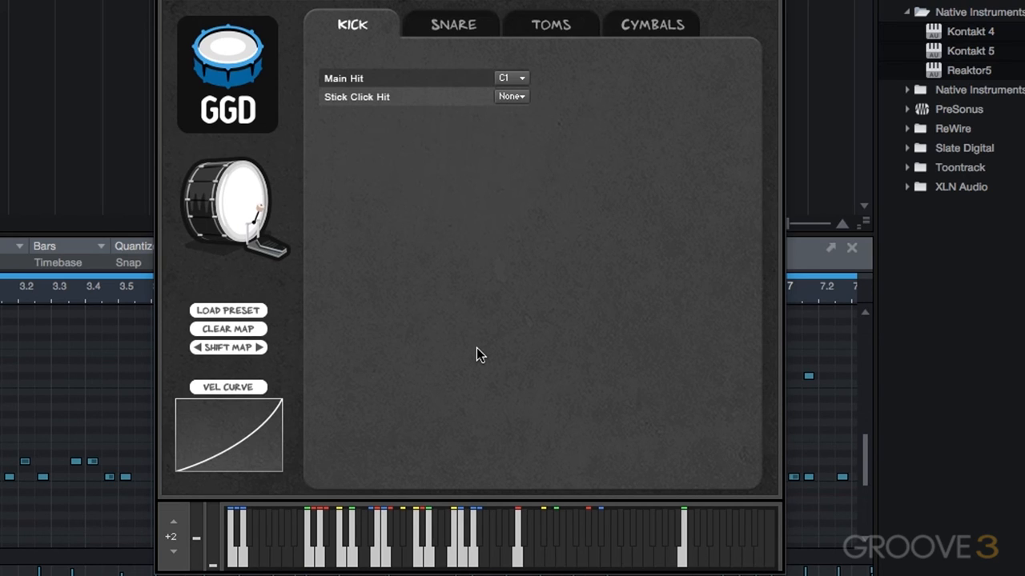
- Set the velocity curve to Heavy 2 and play a short passage of the part from around bar 13
click(227, 388)
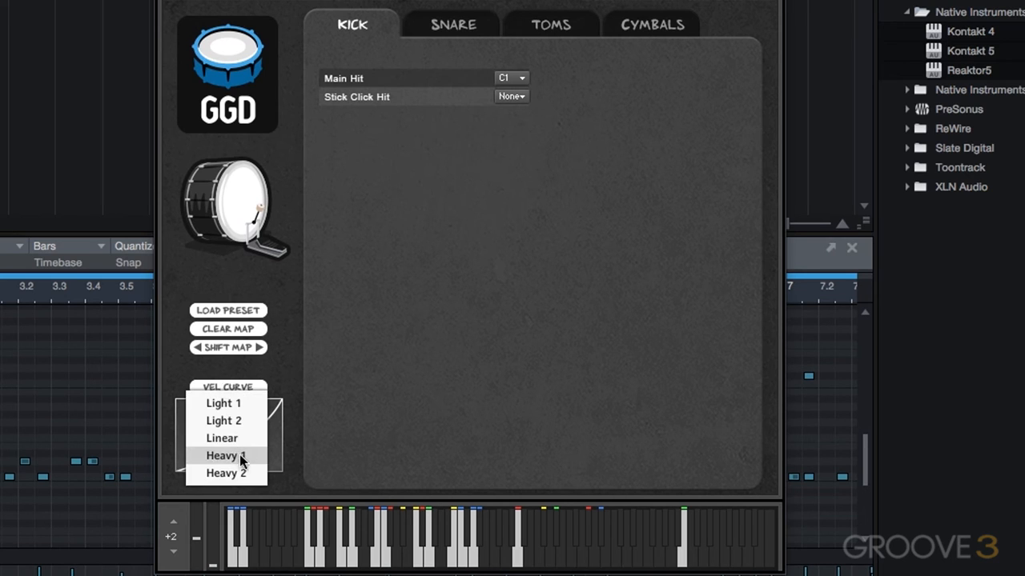
click(415, 444)
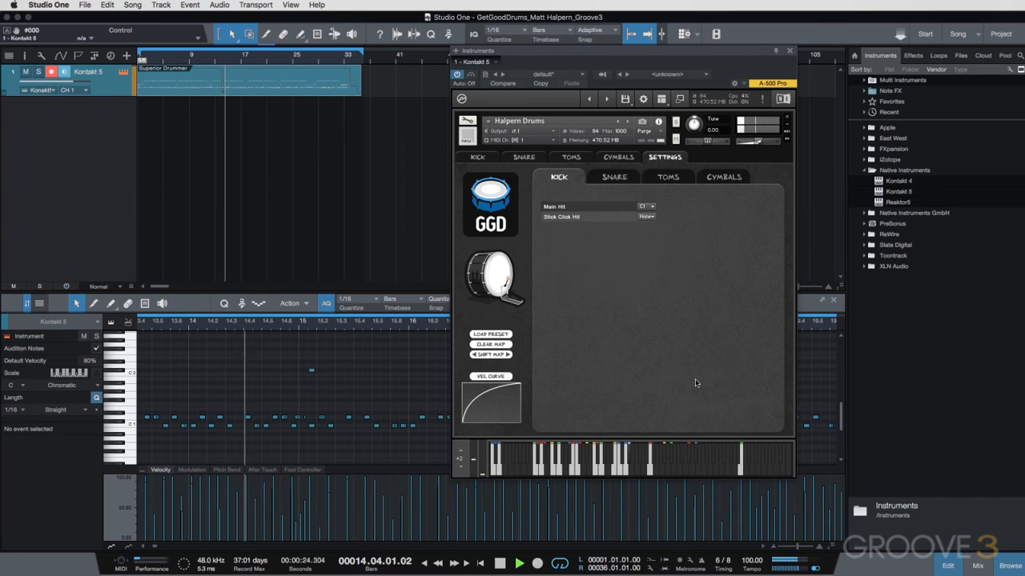
key(space)
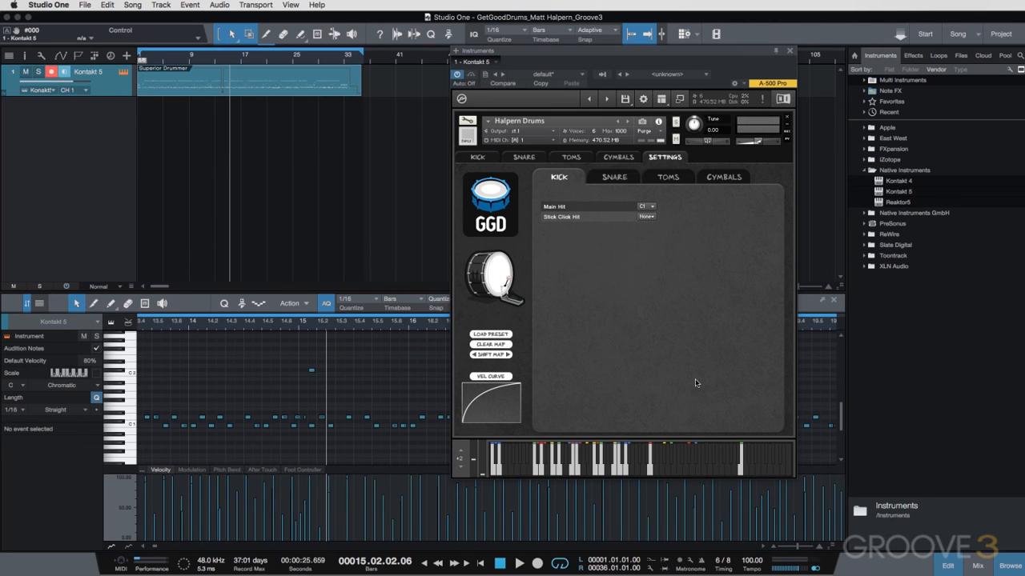
click(222, 61)
key(space)
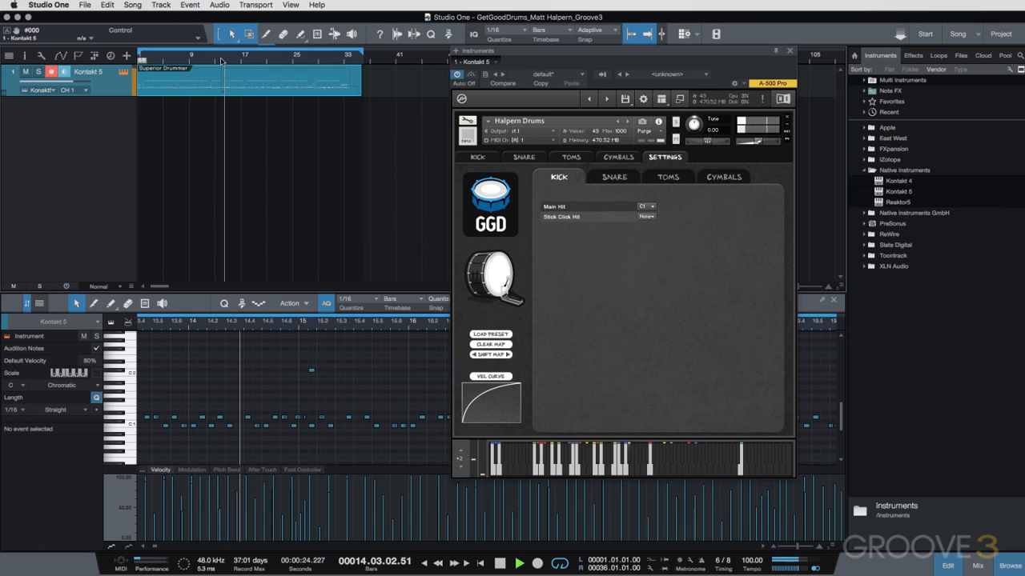
key(space)
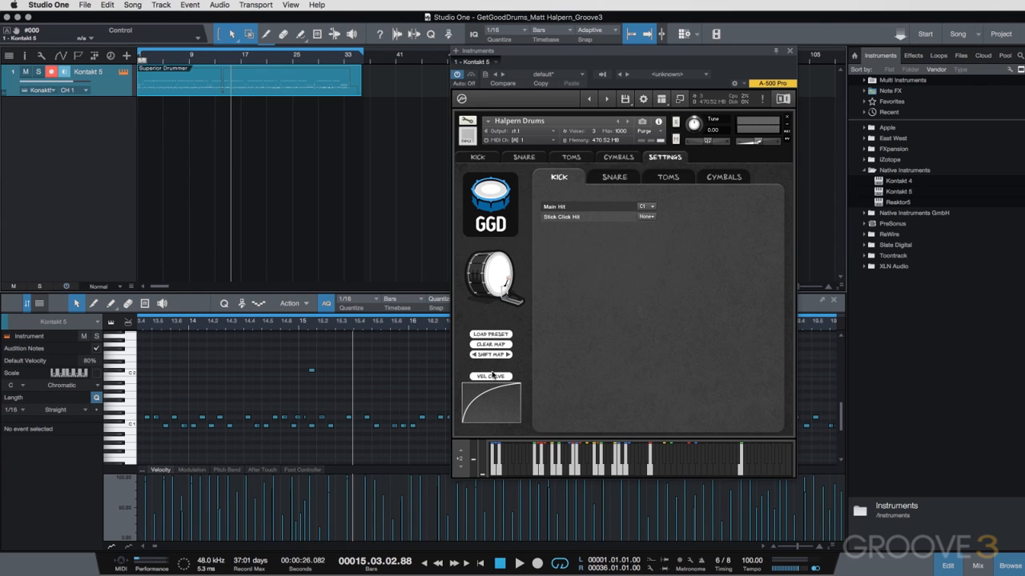
- Set the velocity curve to Light 2 and play the same passage from around bar 12
click(491, 375)
click(489, 401)
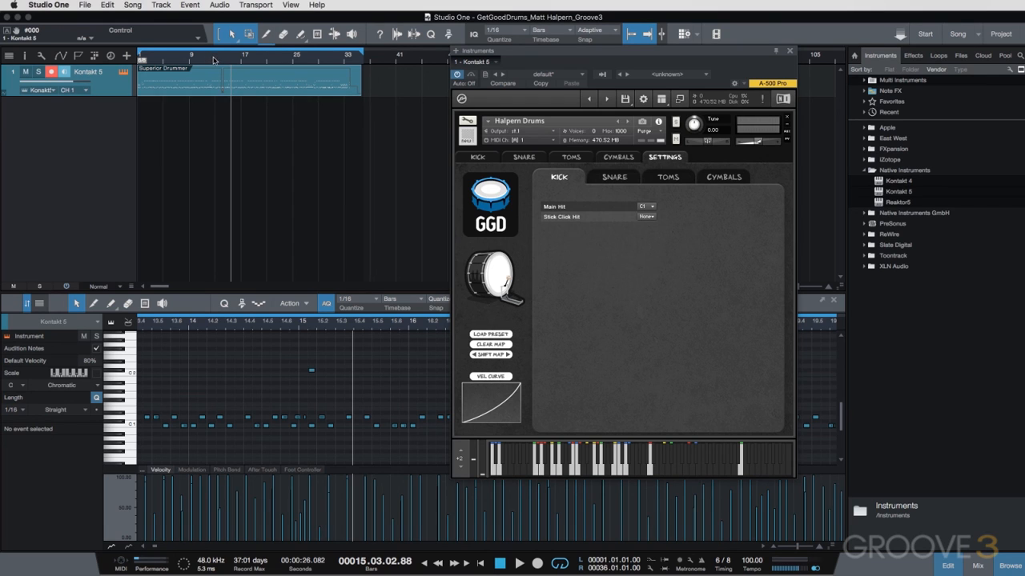
click(212, 59)
key(space)
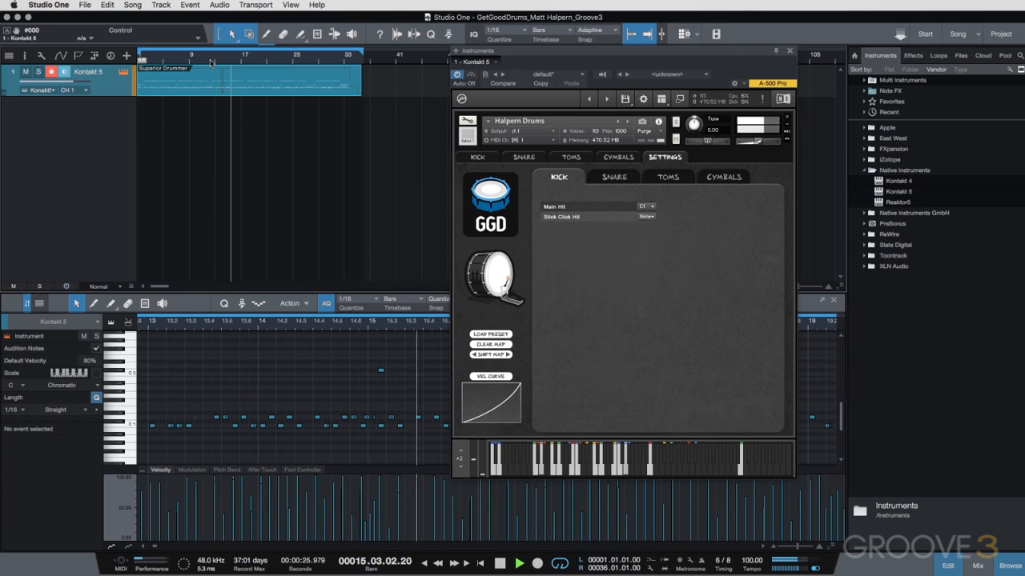
key(space)
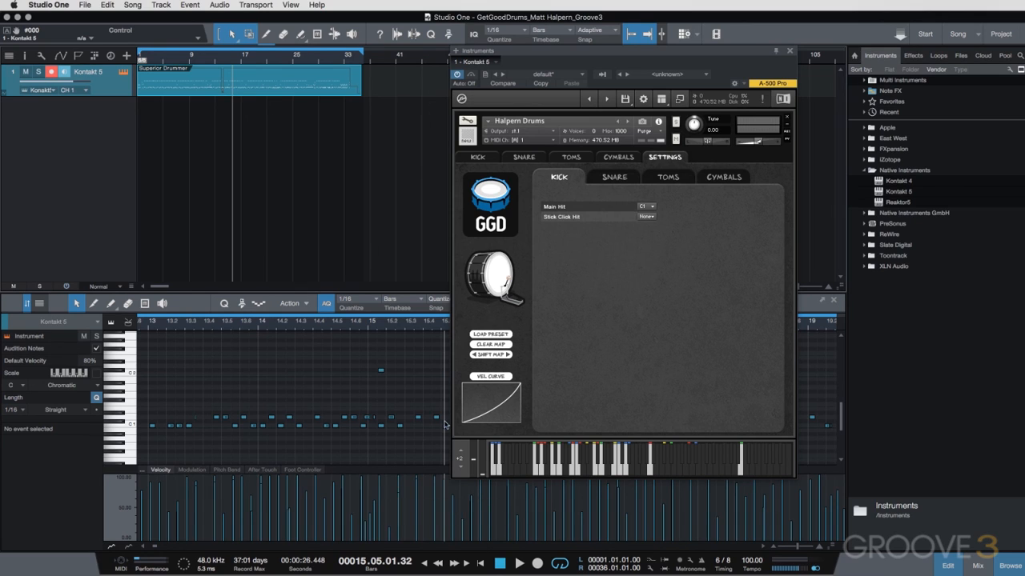
- Review the velocity curve options and briefly select the run of notes between bars 13 and 14 to examine their velocities
click(487, 377)
click(492, 420)
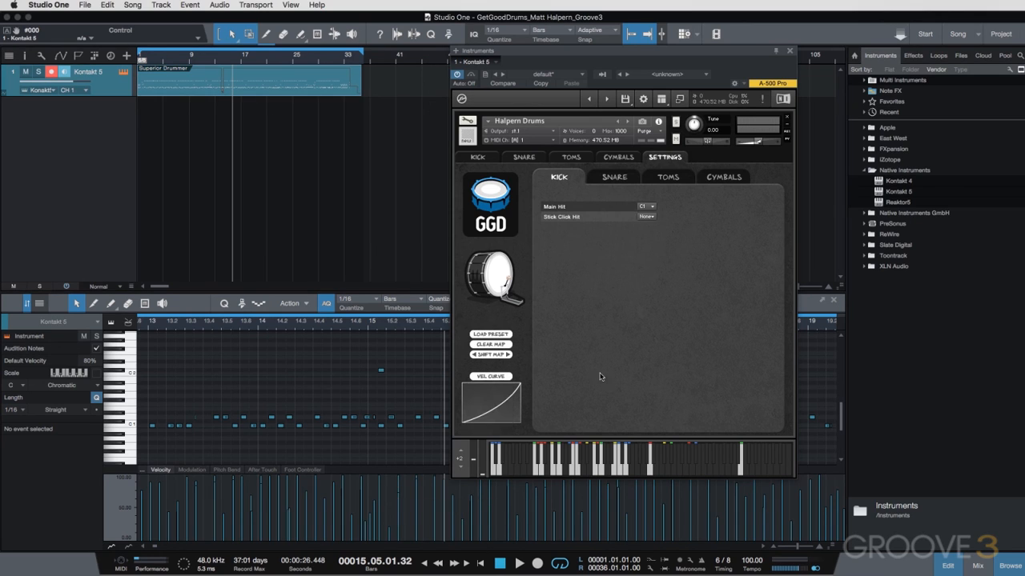
click(497, 379)
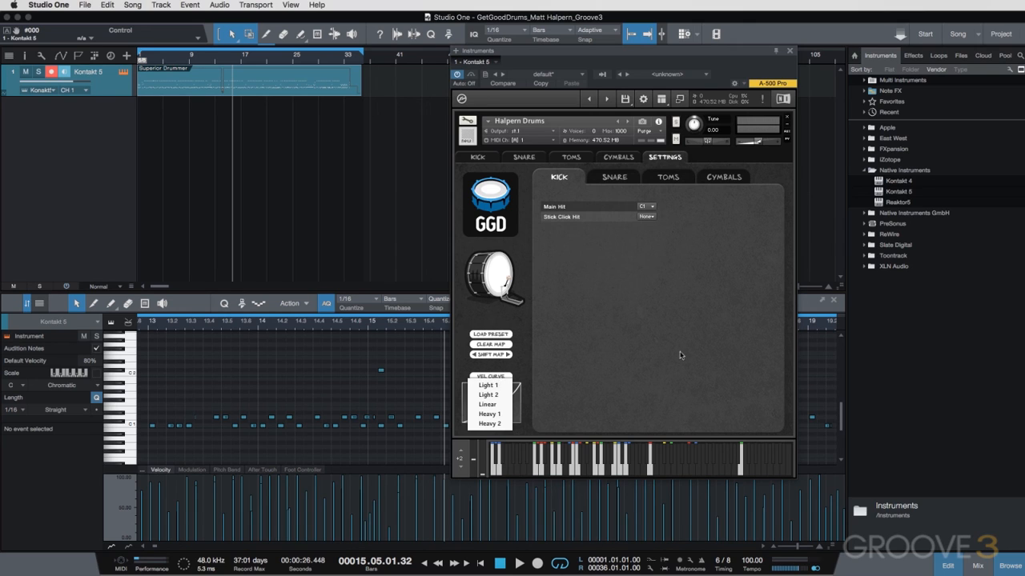
drag(213, 385, 336, 465)
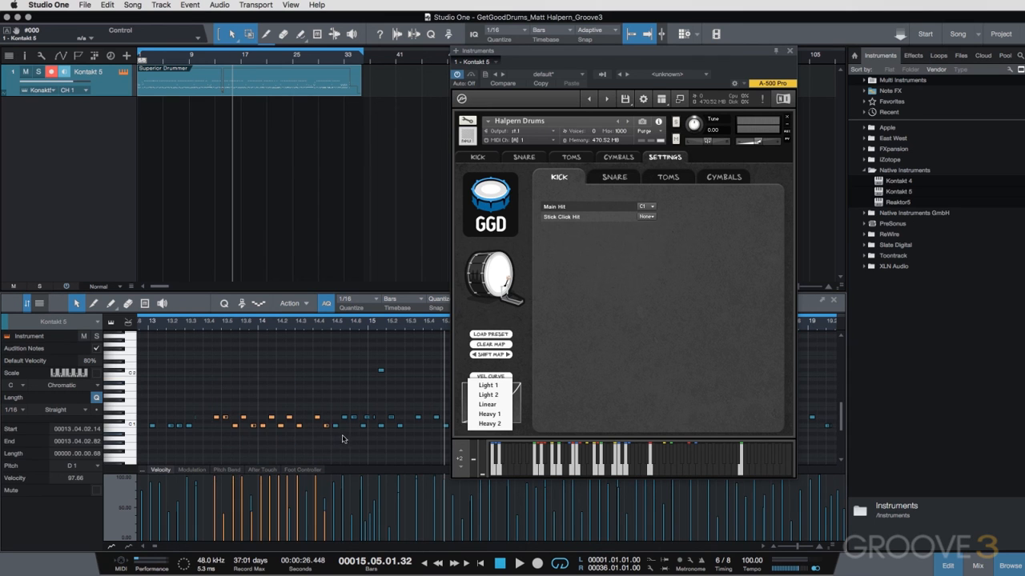
click(360, 381)
click(490, 376)
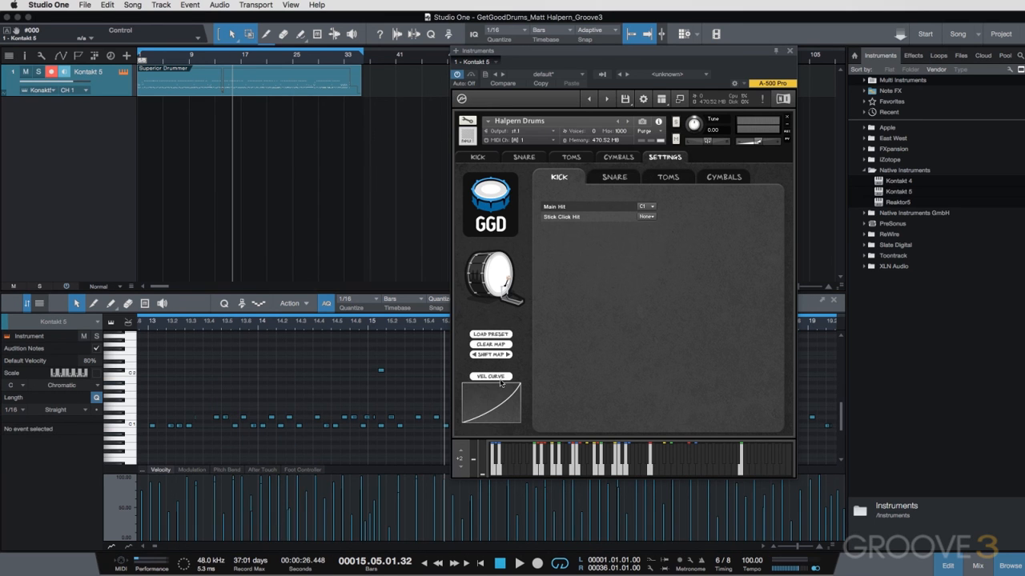